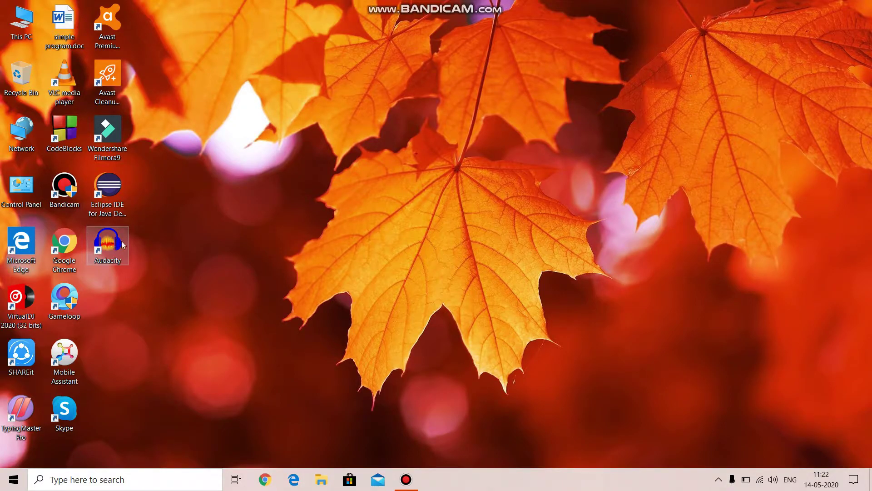
Step: Launch Audacity and try to open Recording.m4a from the Sound recordings folder
{"action": "double_click", "coordinate": [111, 248]}
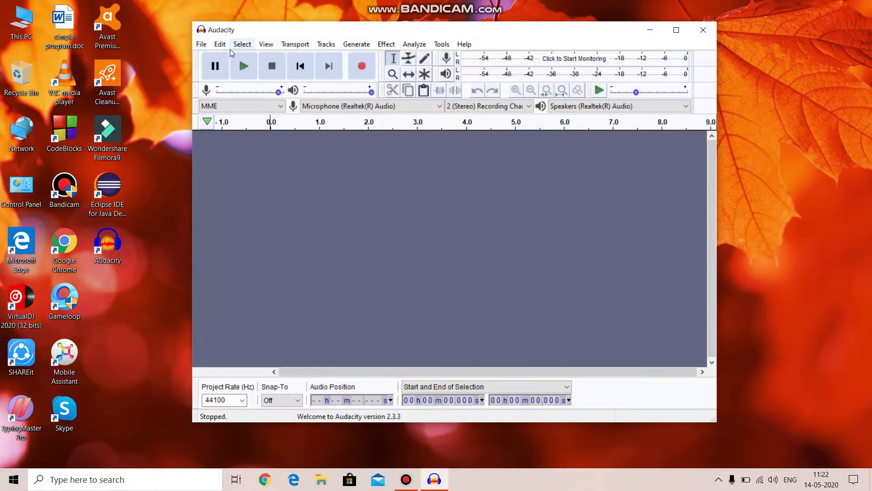
{"action": "left_click", "coordinate": [200, 46]}
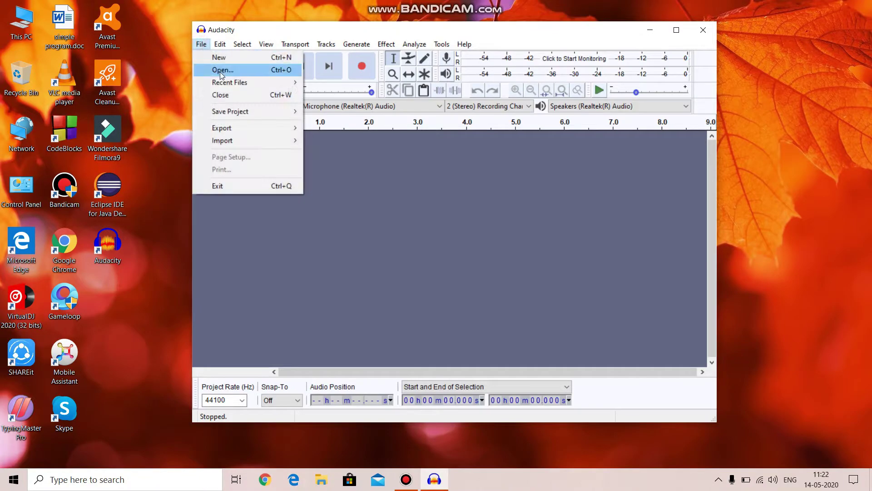
{"action": "left_click", "coordinate": [221, 69]}
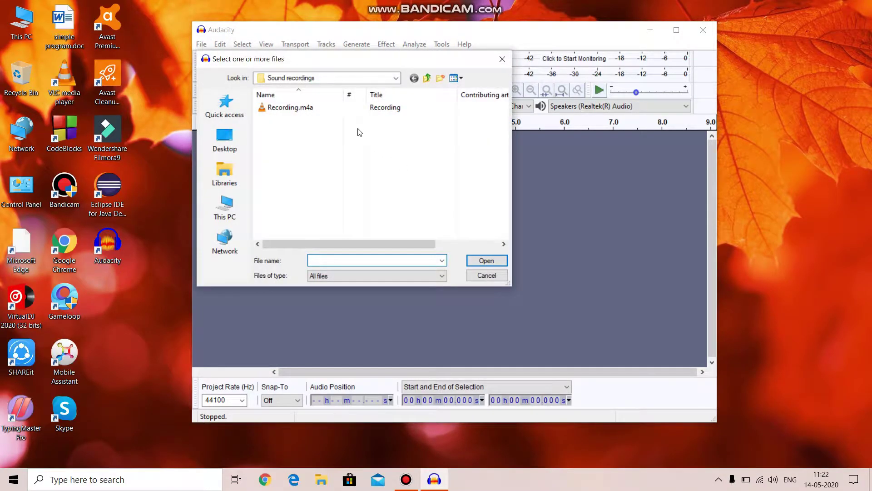
{"action": "left_click", "coordinate": [310, 114]}
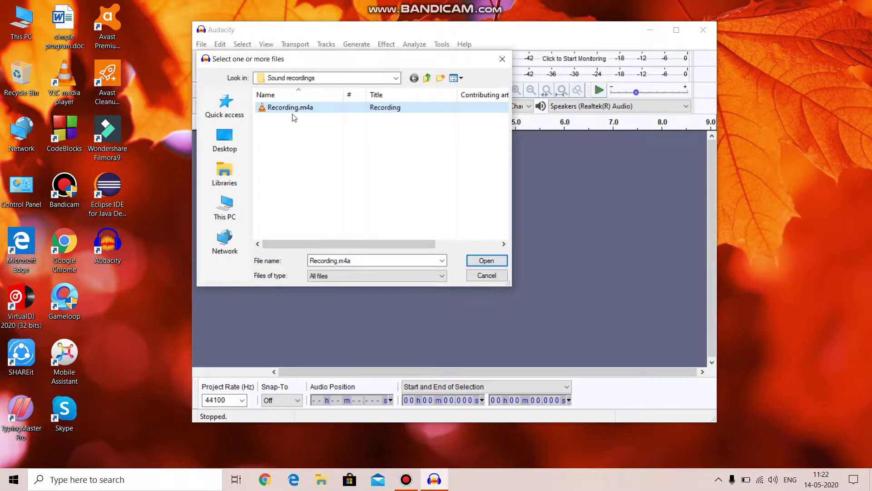
{"action": "left_click", "coordinate": [486, 261]}
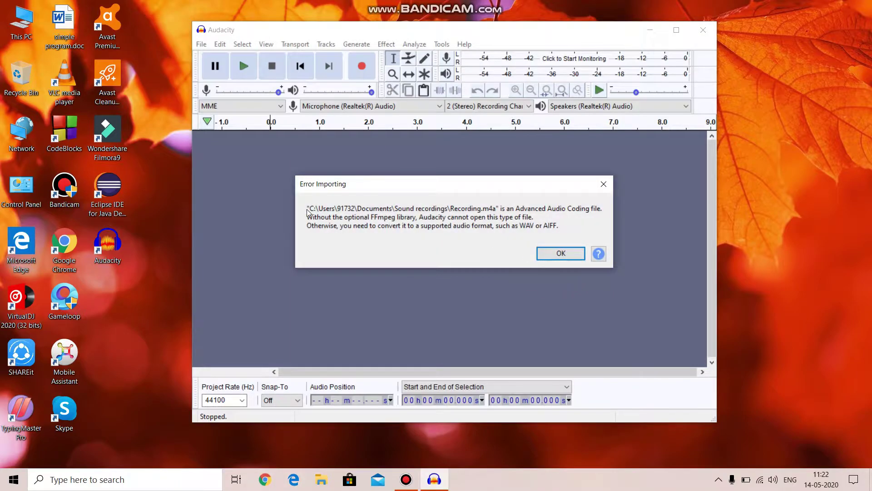
{"action": "left_click", "coordinate": [559, 255]}
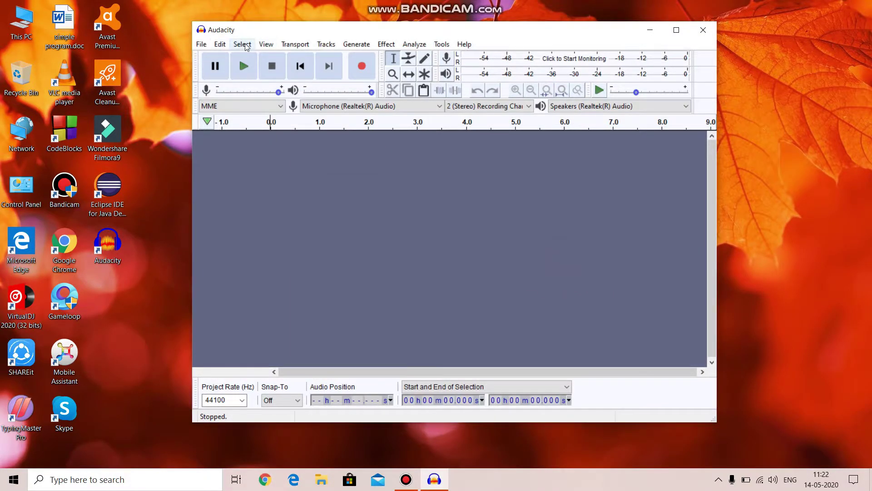
Step: Open the FFmpeg library download help page from Audacity's Libraries preferences
{"action": "left_click", "coordinate": [225, 45]}
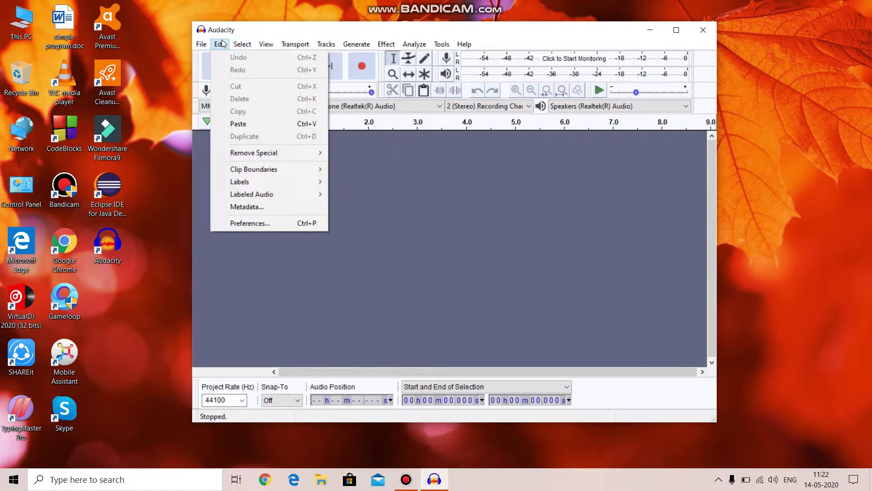
{"action": "left_click", "coordinate": [288, 222]}
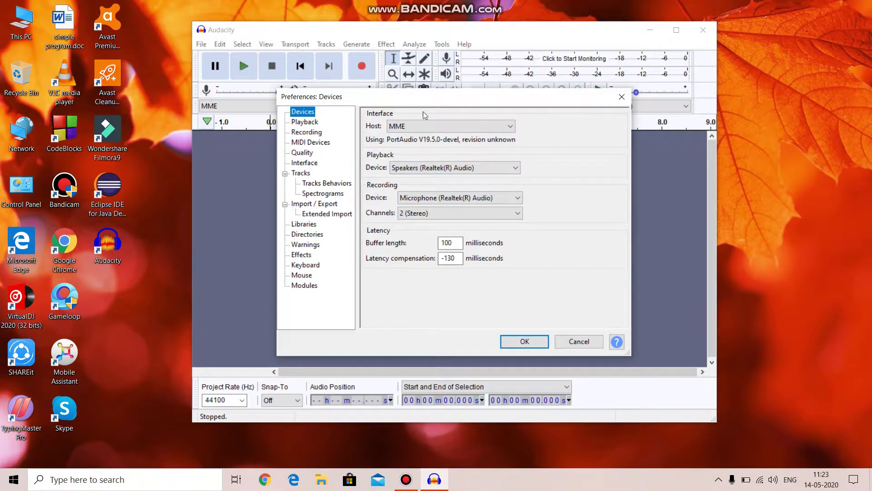
{"action": "left_click", "coordinate": [303, 224]}
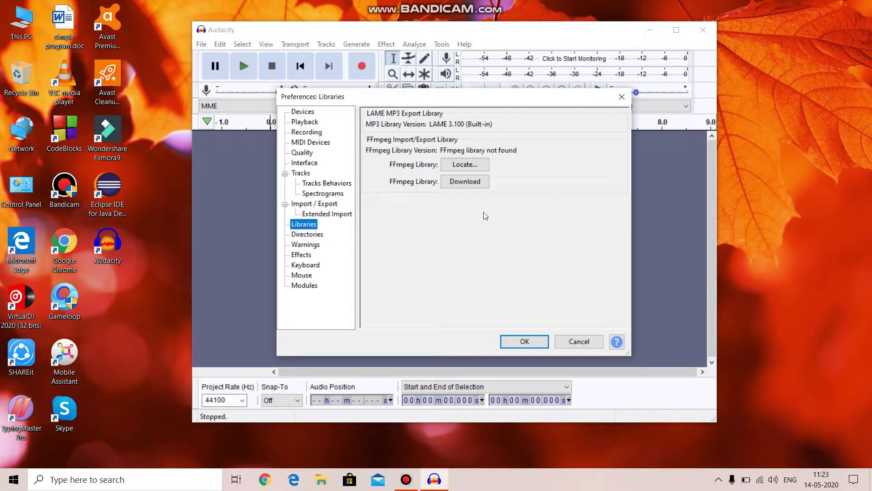
{"action": "left_click", "coordinate": [466, 183]}
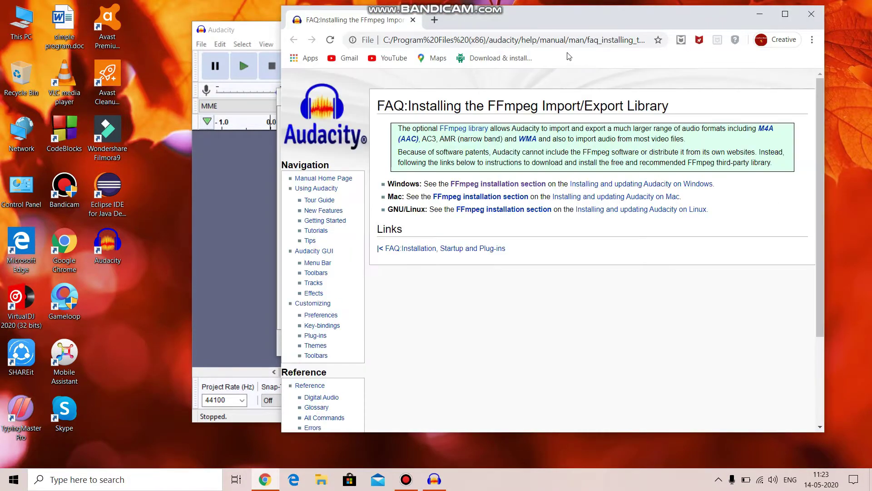
{"action": "left_click_drag", "start_coordinate": [576, 19], "coordinate": [476, 20]}
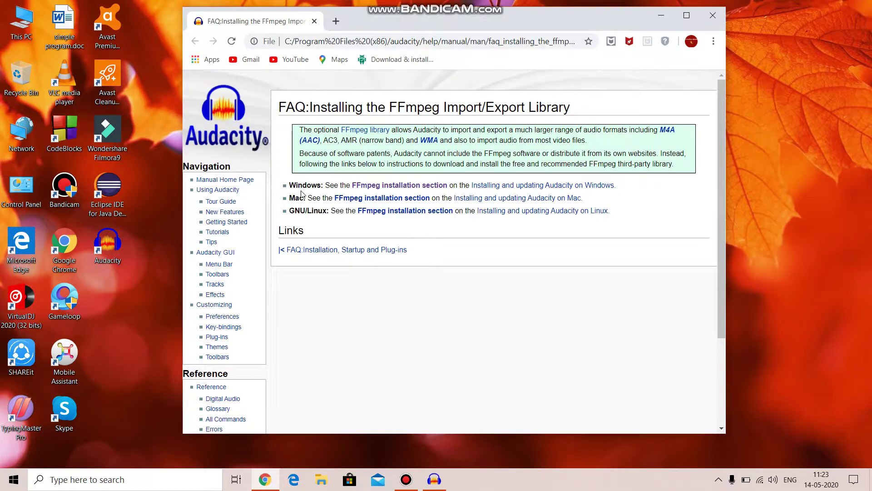
Step: Follow the manual's Windows FFmpeg installation instructions to the external FFmpeg download page
{"action": "left_click", "coordinate": [404, 187]}
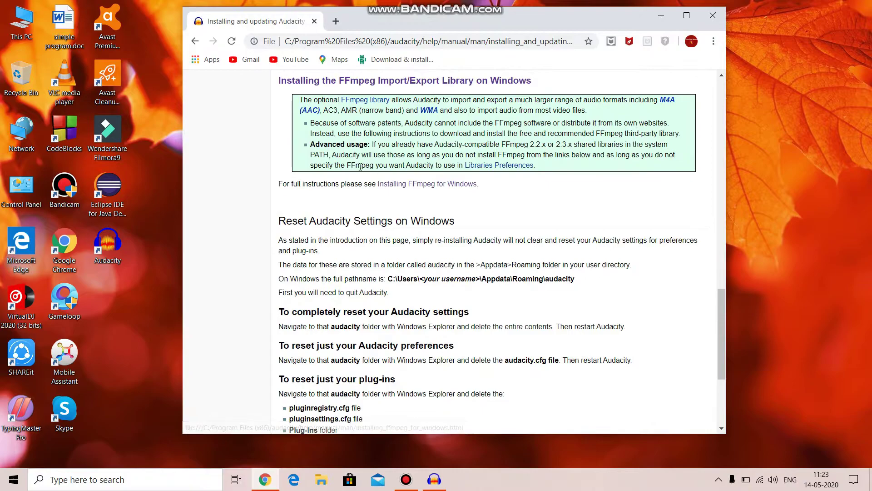
{"action": "scroll", "coordinate": [446, 240], "scroll_direction": "down", "scroll_amount": 2}
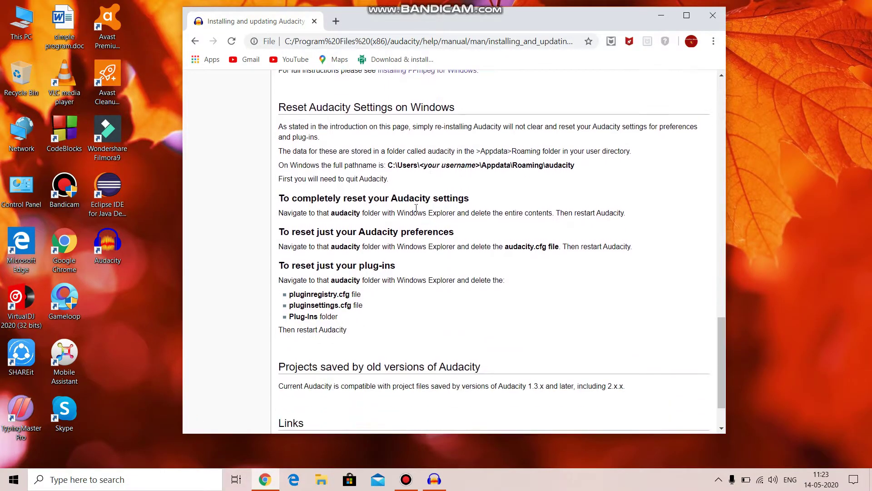
{"action": "scroll", "coordinate": [291, 124], "scroll_direction": "up", "scroll_amount": 1}
{"action": "scroll", "coordinate": [383, 161], "scroll_direction": "up", "scroll_amount": 1}
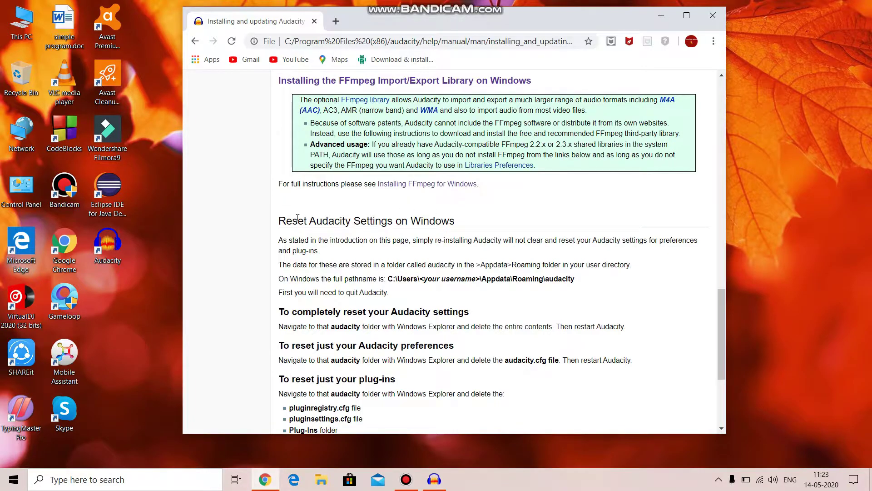
{"action": "left_click", "coordinate": [410, 185]}
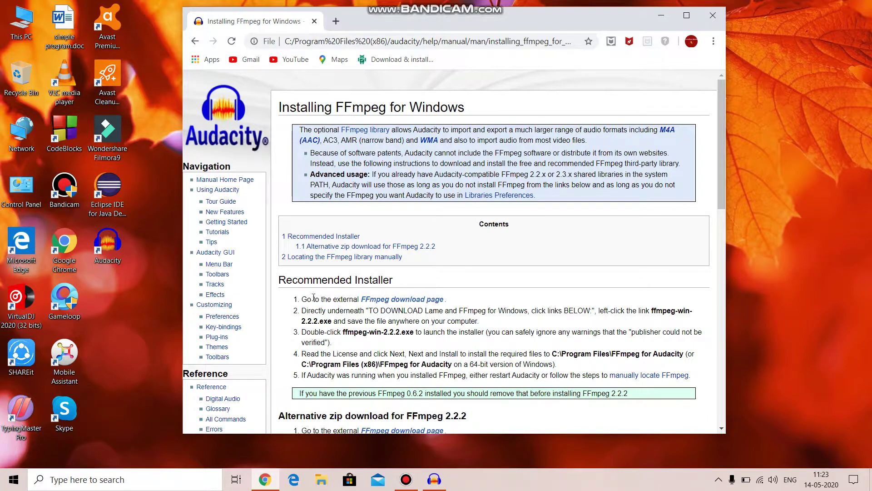
{"action": "left_click", "coordinate": [398, 300]}
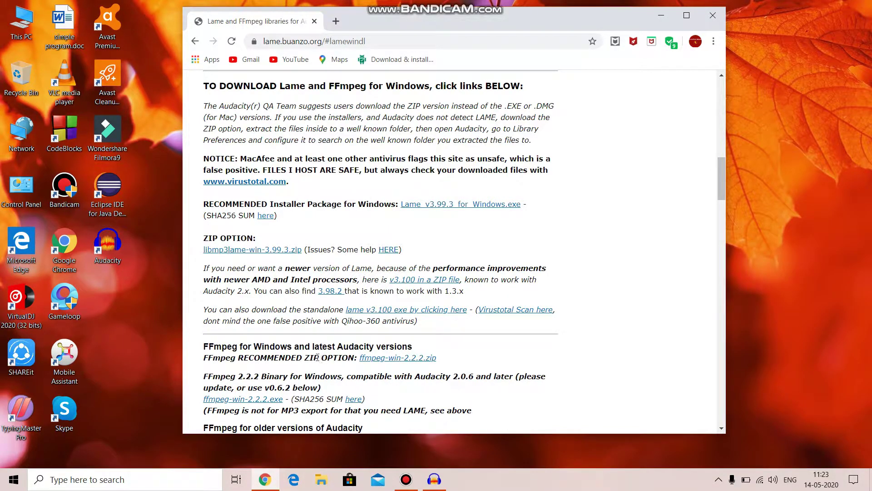
Step: Download the recommended ffmpeg-win-2.2.2.zip, cancel the open preferences and quit Audacity
{"action": "left_click", "coordinate": [396, 360]}
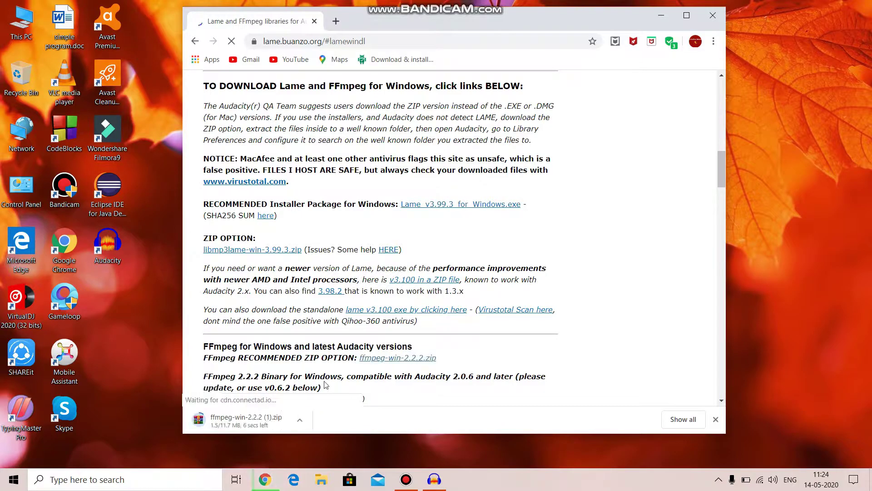
{"action": "left_click", "coordinate": [304, 421]}
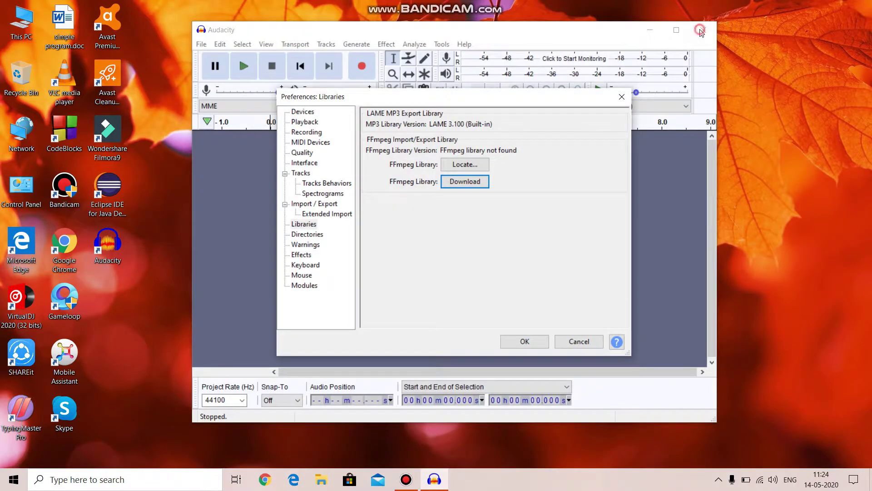
{"action": "left_click", "coordinate": [586, 340]}
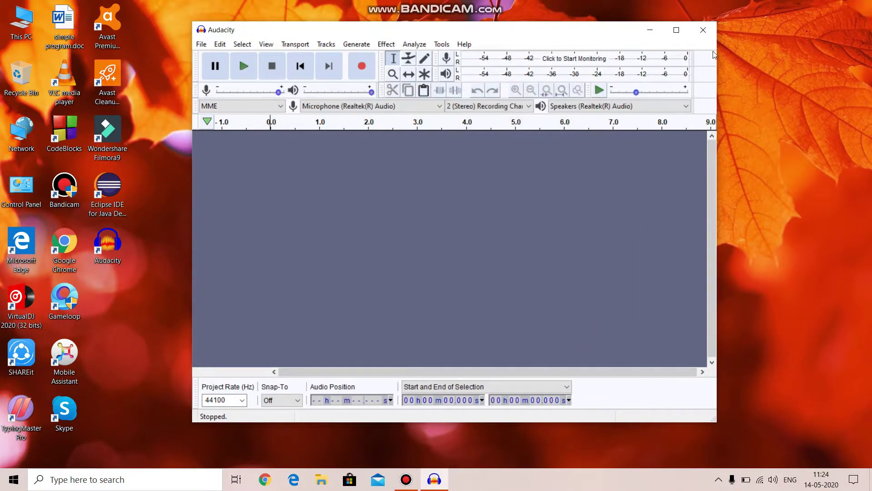
{"action": "left_click", "coordinate": [703, 30]}
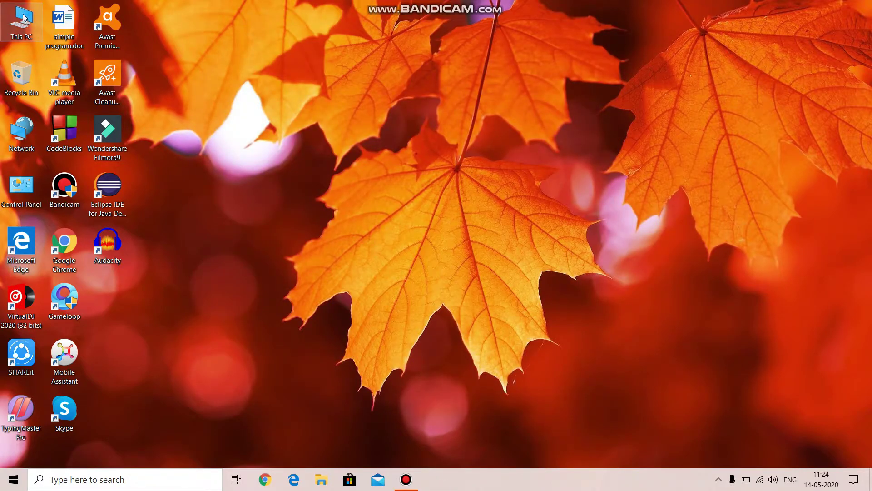
Step: Extract ffmpeg-win-2.2.2.zip from the Downloads folder into D:\Games\New folder and close File Explorer
{"action": "double_click", "coordinate": [24, 18]}
{"action": "left_click", "coordinate": [38, 148]}
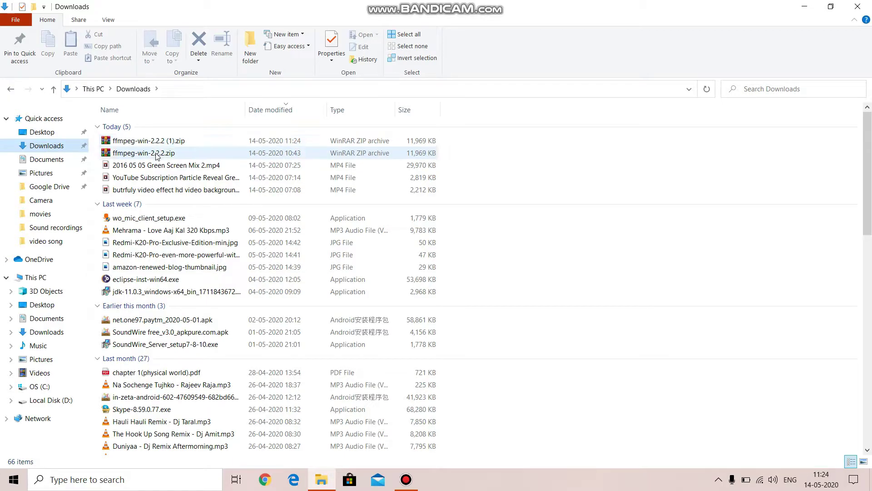
{"action": "left_click", "coordinate": [158, 154]}
{"action": "right_click", "coordinate": [156, 154]}
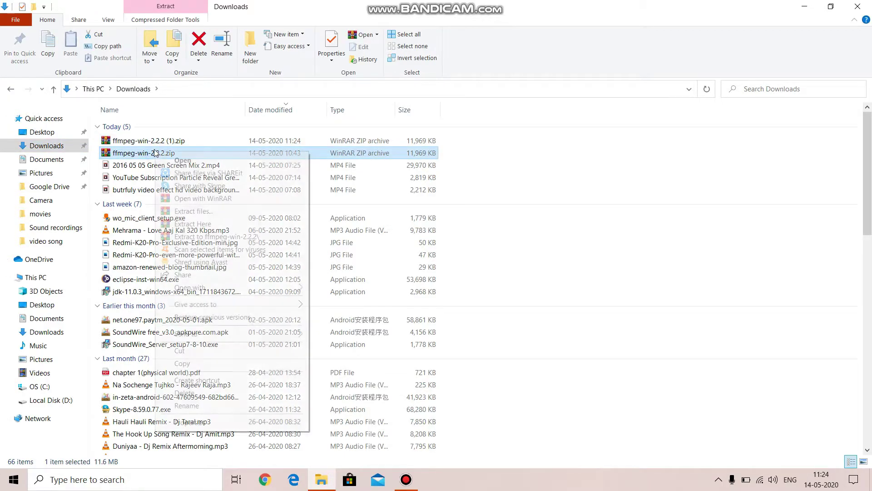
{"action": "left_click", "coordinate": [204, 211]}
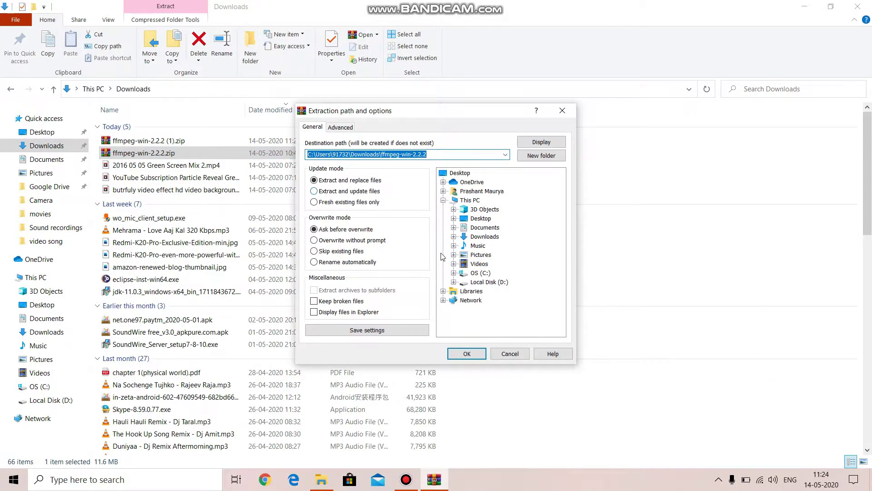
{"action": "left_click", "coordinate": [453, 282]}
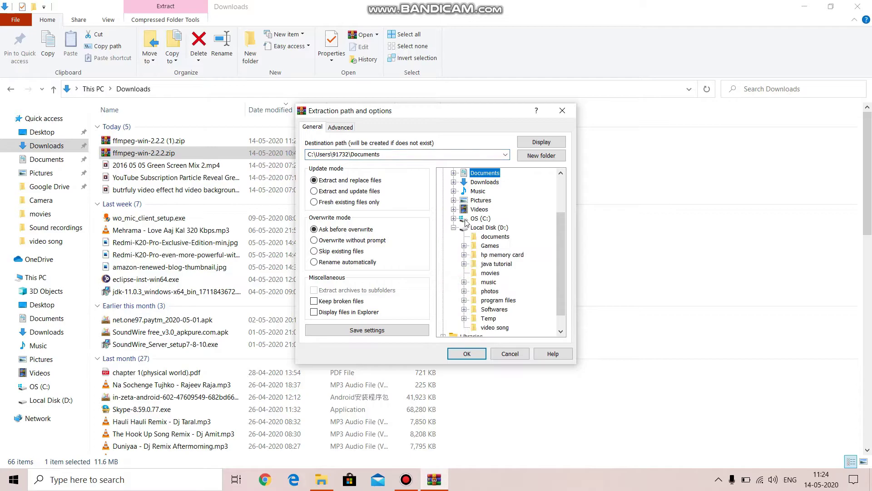
{"action": "left_click", "coordinate": [464, 245]}
{"action": "left_click", "coordinate": [487, 255]}
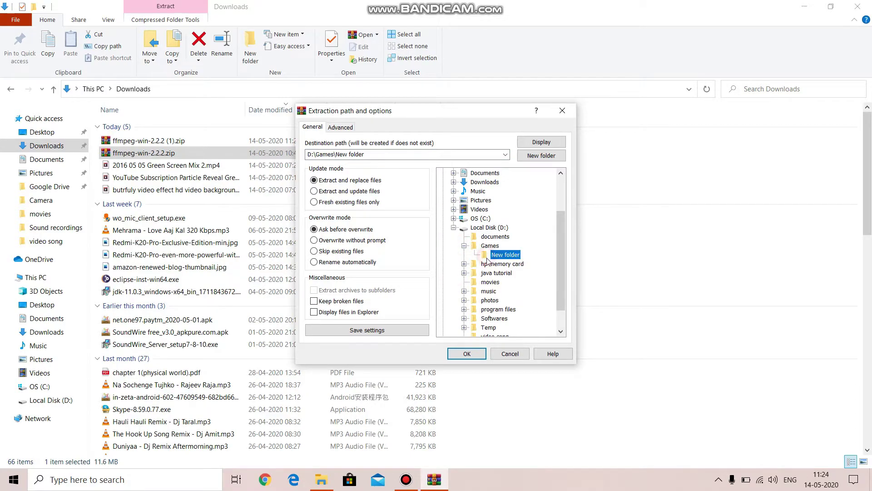
{"action": "left_click", "coordinate": [471, 354]}
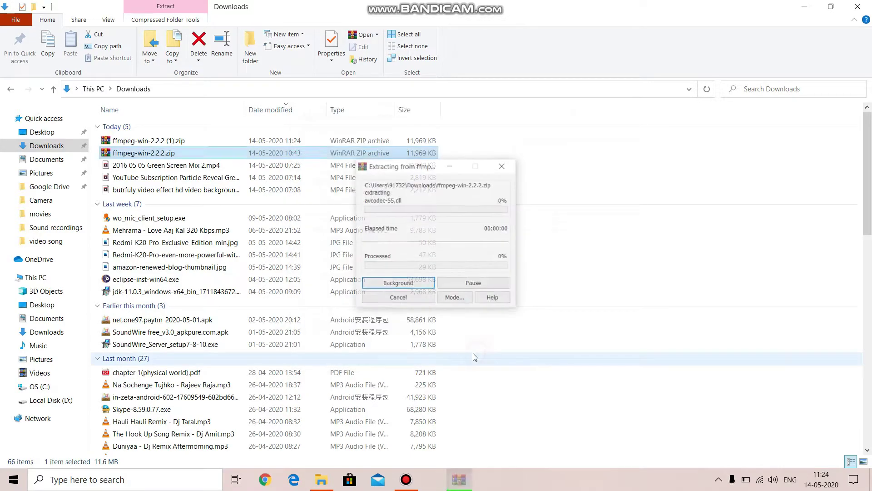
{"action": "left_click", "coordinate": [866, 4]}
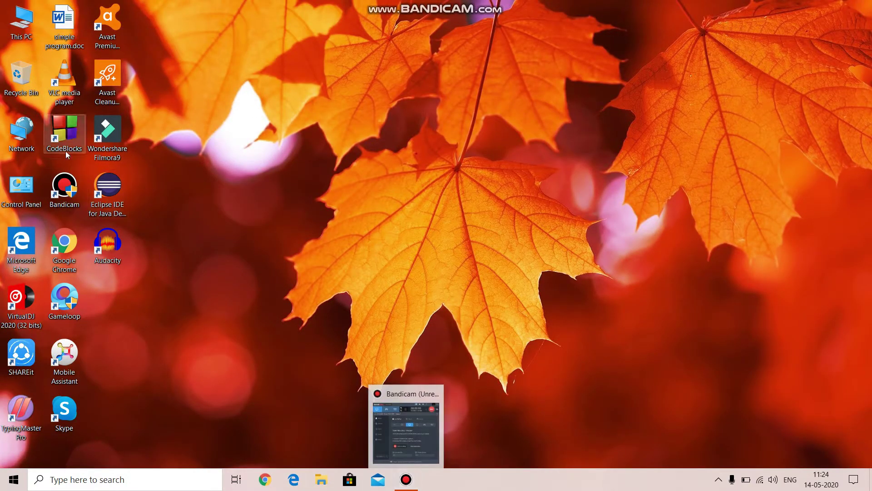
Step: Relaunch Audacity and open the Libraries preferences
{"action": "double_click", "coordinate": [110, 241]}
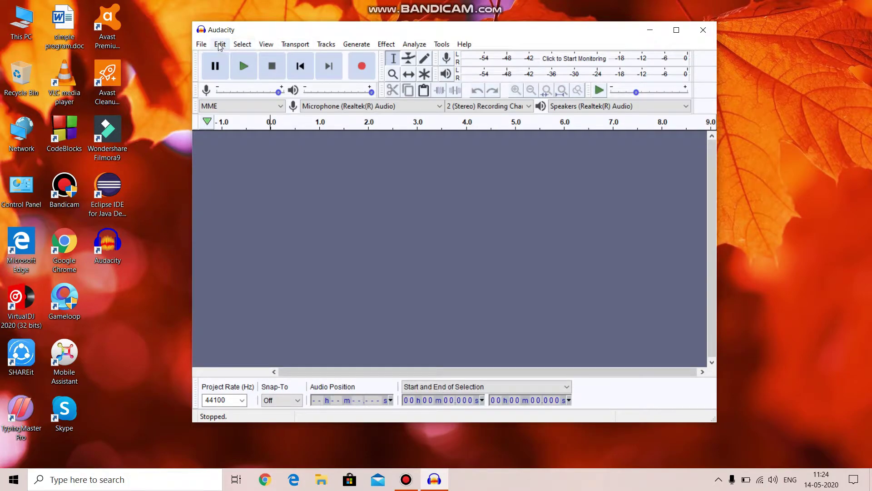
{"action": "left_click", "coordinate": [219, 44]}
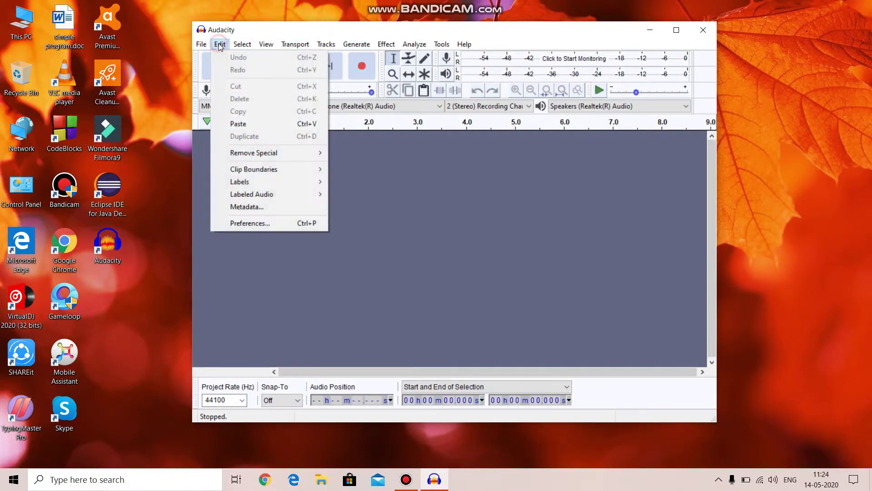
{"action": "left_click", "coordinate": [262, 223]}
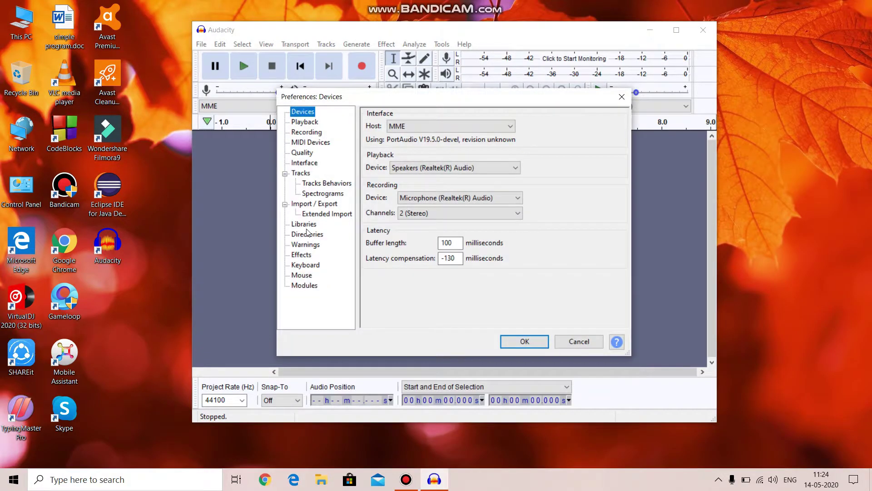
{"action": "left_click", "coordinate": [304, 223]}
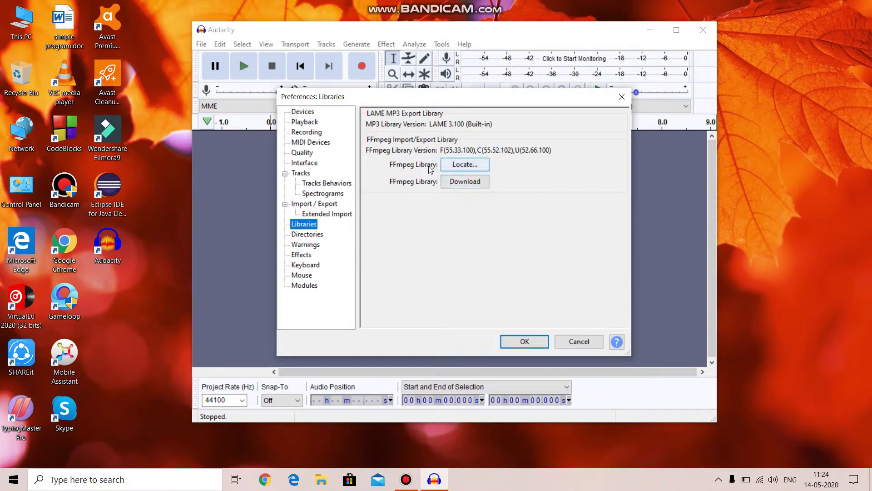
Step: Manually locate the FFmpeg library by choosing avformat-55 on Local Disk (D:), and accept the location and the preferences
{"action": "left_click", "coordinate": [465, 165]}
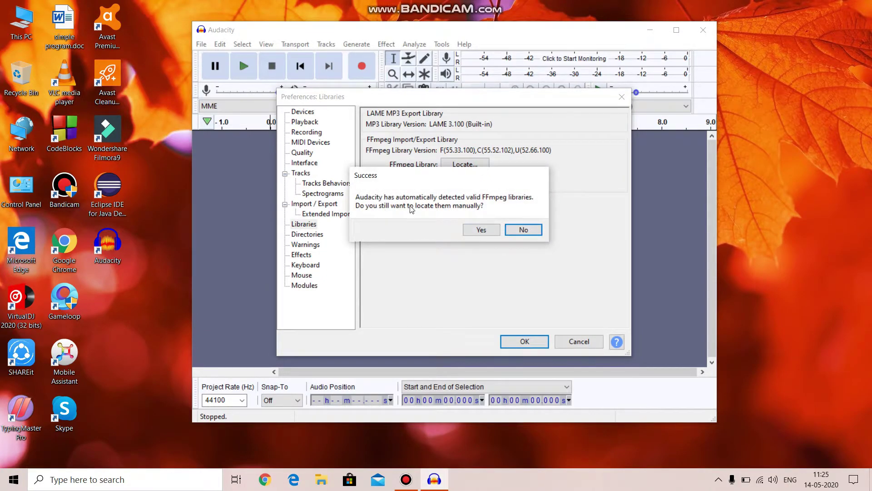
{"action": "left_click", "coordinate": [482, 229]}
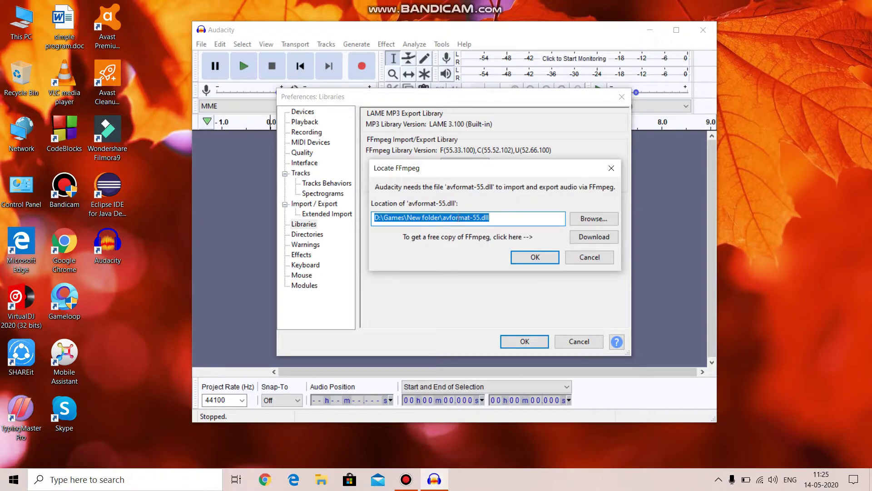
{"action": "left_click", "coordinate": [585, 220]}
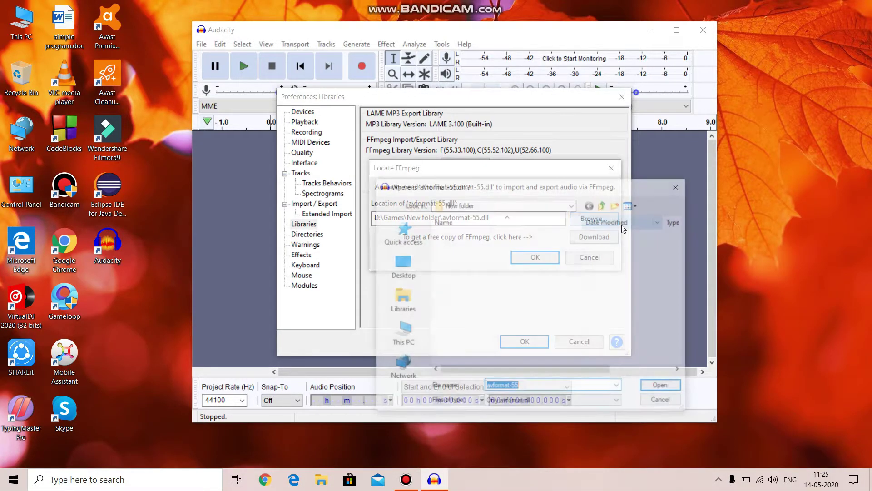
{"action": "left_click", "coordinate": [402, 333]}
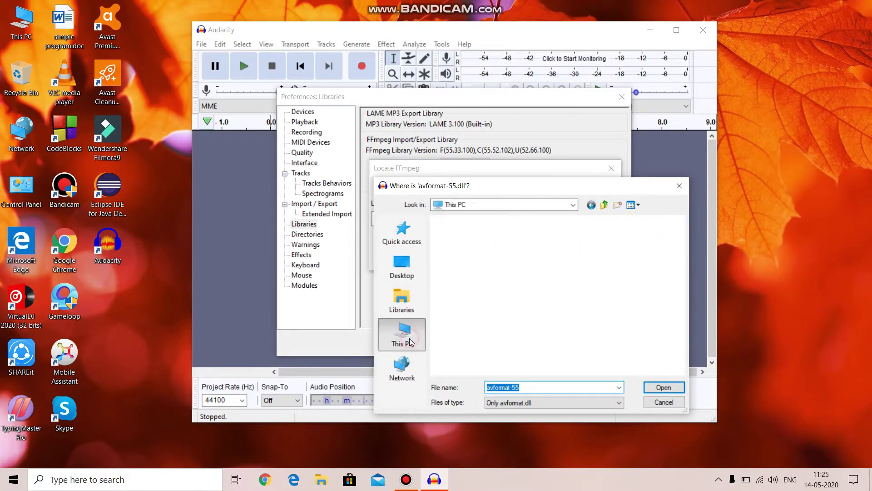
{"action": "left_click_drag", "start_coordinate": [683, 291], "coordinate": [682, 346]}
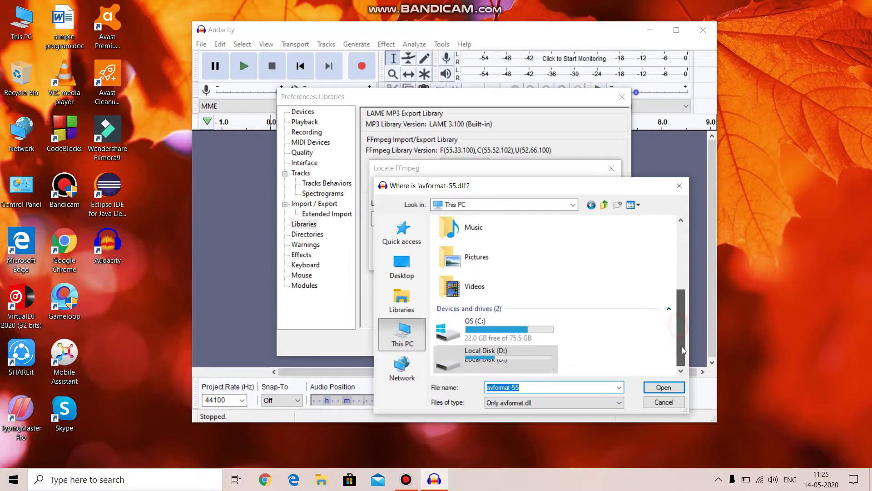
{"action": "left_click", "coordinate": [514, 359]}
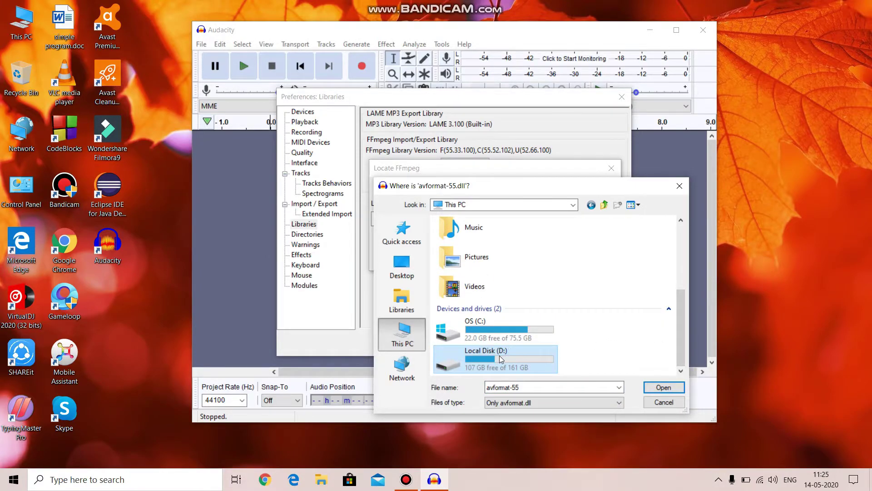
{"action": "double_click", "coordinate": [500, 358]}
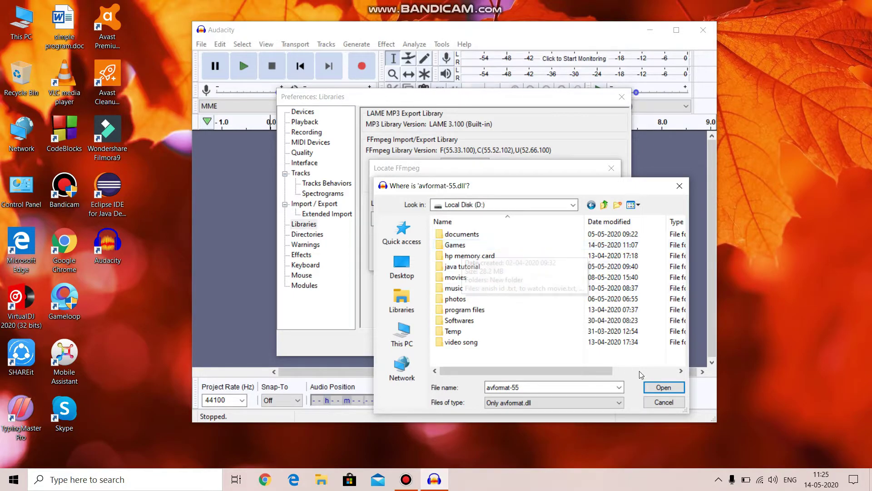
{"action": "left_click", "coordinate": [661, 389]}
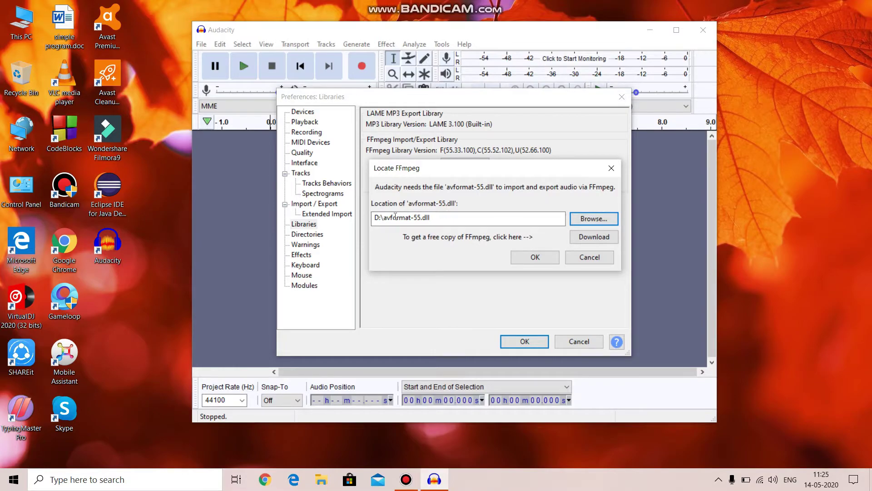
{"action": "left_click", "coordinate": [532, 257]}
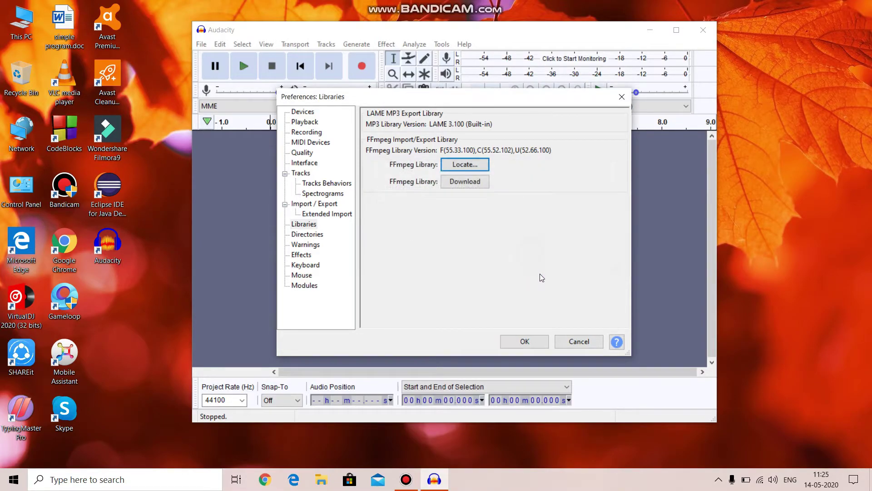
{"action": "left_click", "coordinate": [535, 341]}
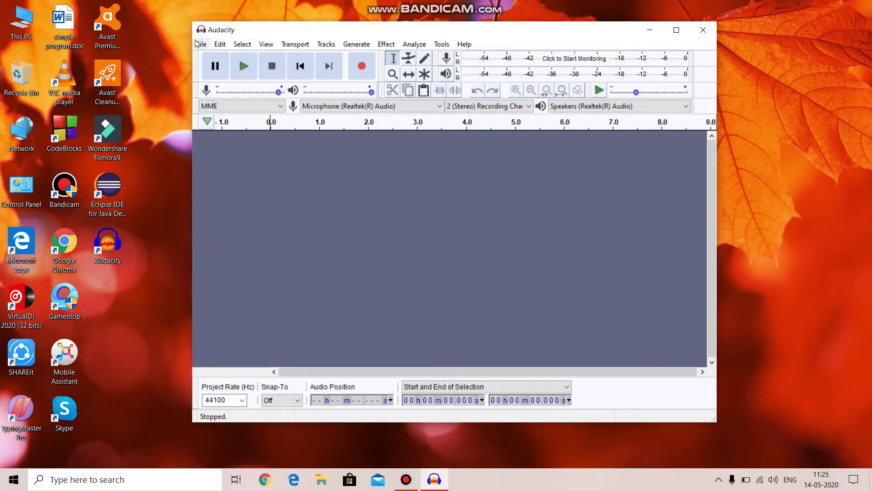
Step: Restart Audacity and open the Recording audio file from the Sound recordings folder
{"action": "left_click", "coordinate": [710, 25]}
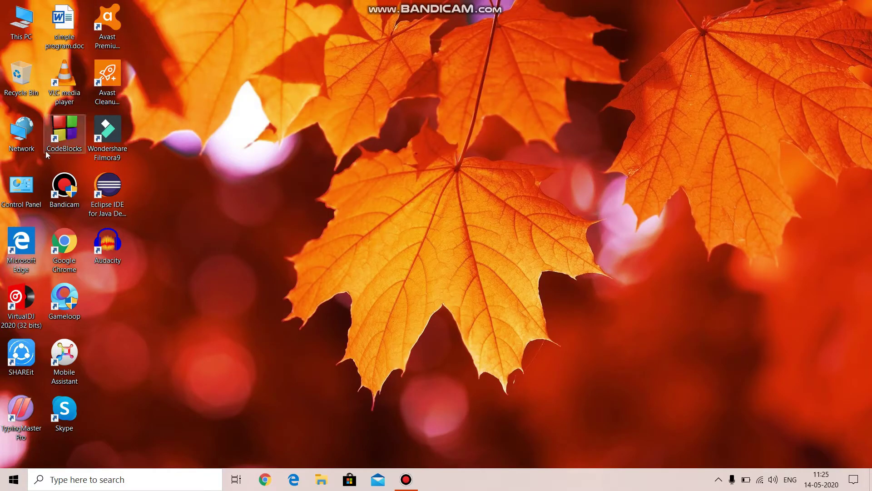
{"action": "double_click", "coordinate": [110, 243]}
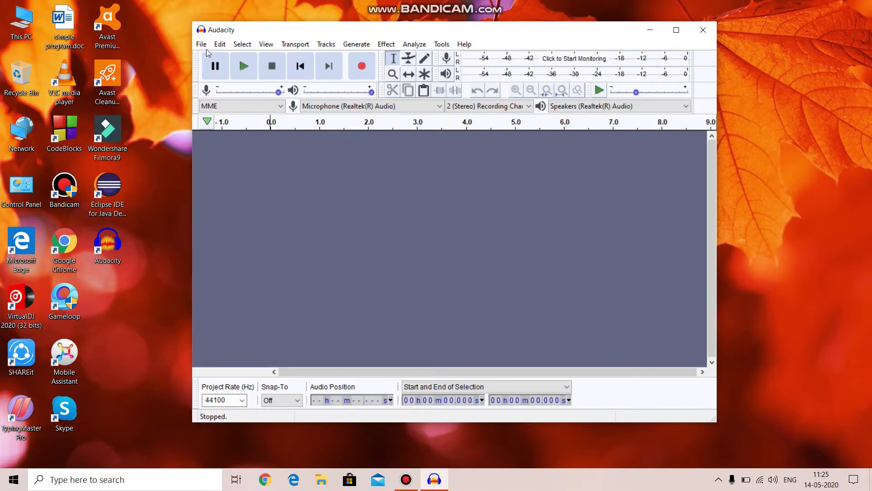
{"action": "left_click", "coordinate": [204, 45]}
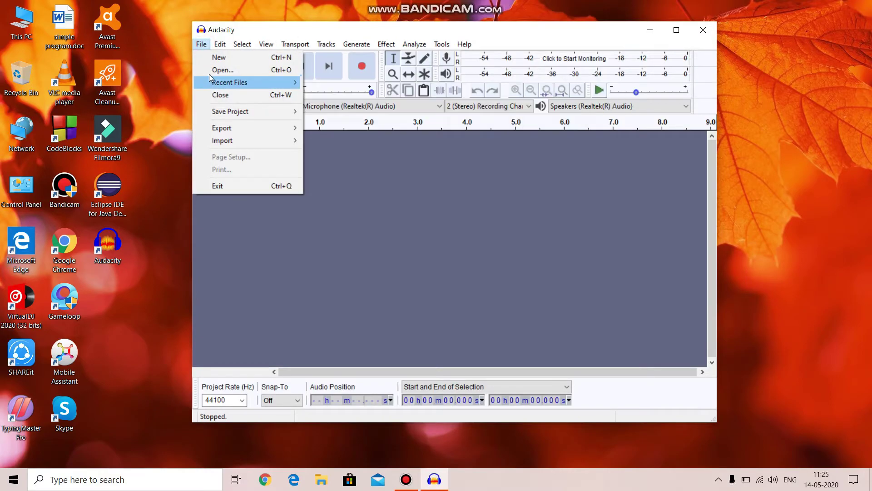
{"action": "left_click", "coordinate": [223, 70]}
{"action": "left_click", "coordinate": [302, 112]}
{"action": "left_click", "coordinate": [490, 260]}
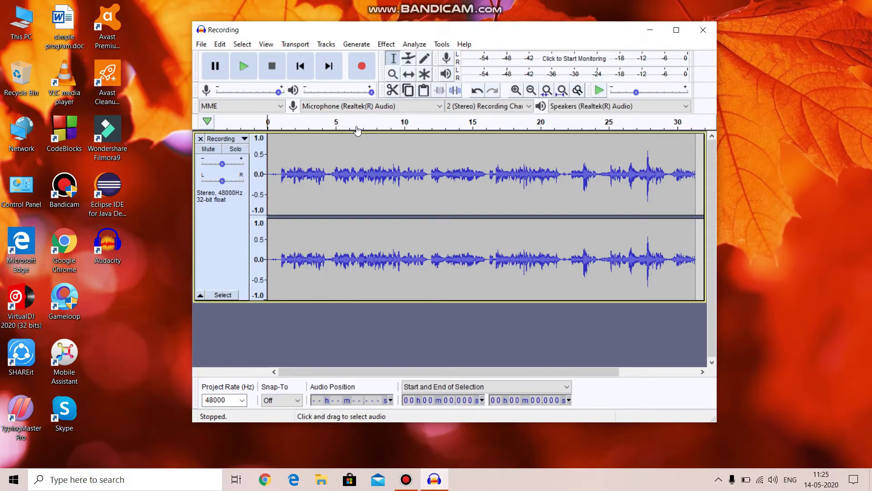
Step: Play the opened recording from the start to check its sound, and pause playback
{"action": "left_click", "coordinate": [246, 67]}
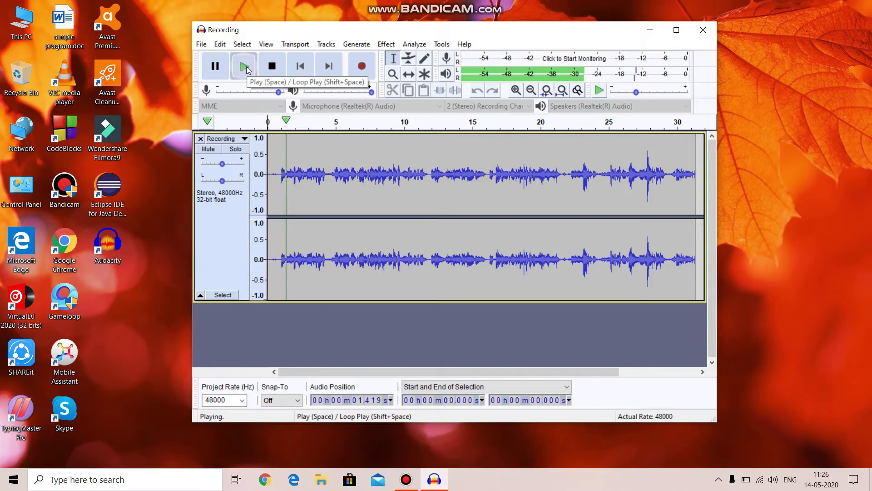
{"action": "left_click", "coordinate": [299, 72]}
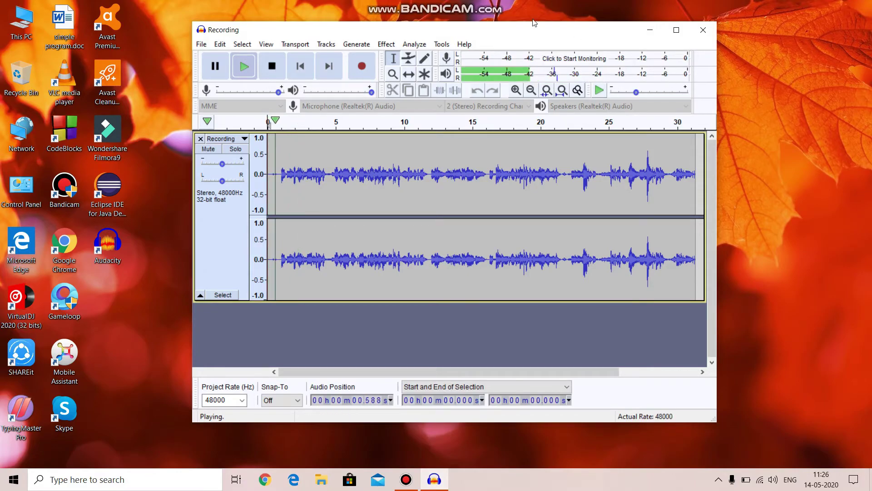
{"action": "left_click", "coordinate": [245, 71]}
{"action": "left_click", "coordinate": [234, 67]}
{"action": "left_click", "coordinate": [216, 67]}
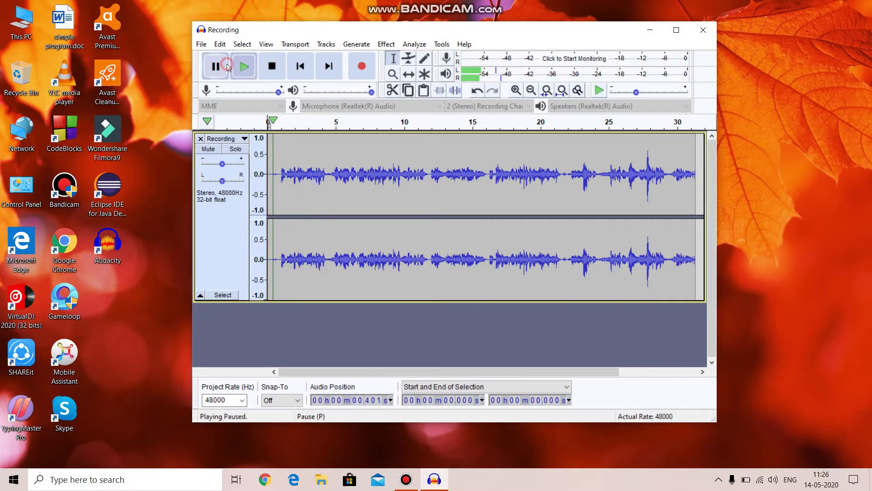
{"action": "left_click", "coordinate": [706, 30]}
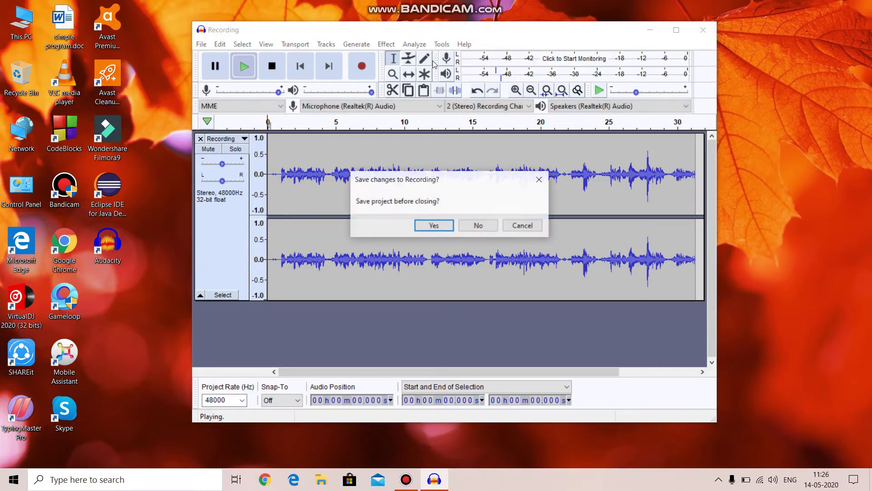
{"action": "left_click", "coordinate": [442, 227]}
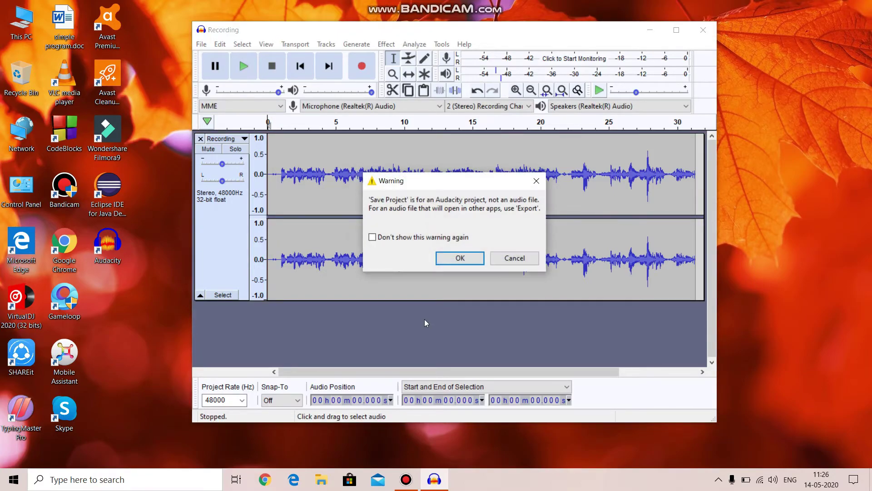
{"action": "left_click", "coordinate": [469, 258]}
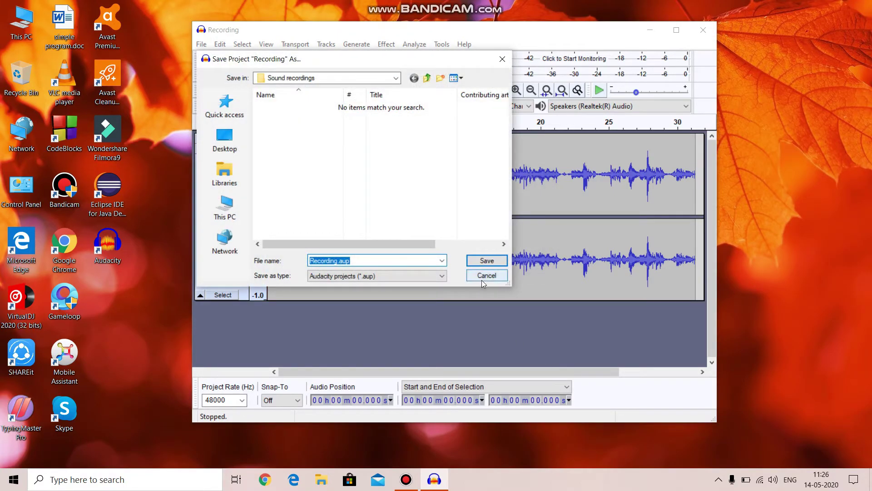
{"action": "left_click", "coordinate": [485, 275]}
Step: Maximize the recording's window and close it without saving the project
{"action": "left_click", "coordinate": [686, 30]}
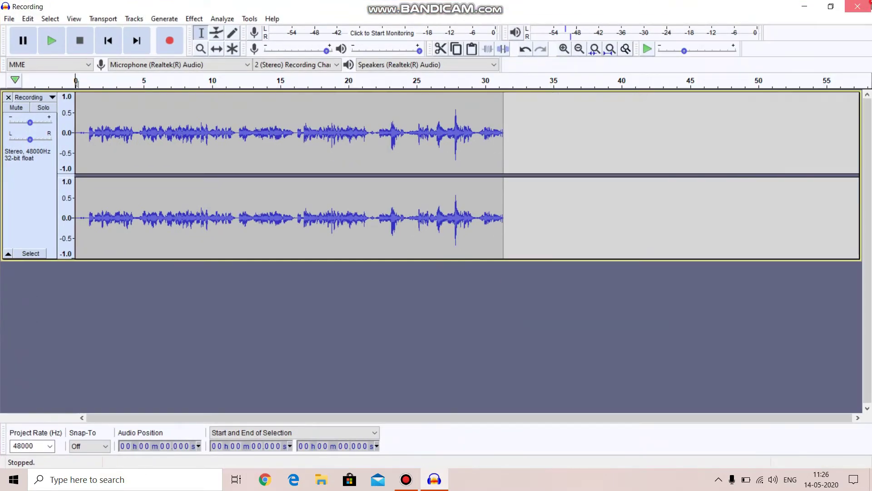
{"action": "key", "text": "ctrl+w"}
{"action": "left_click", "coordinate": [464, 234]}
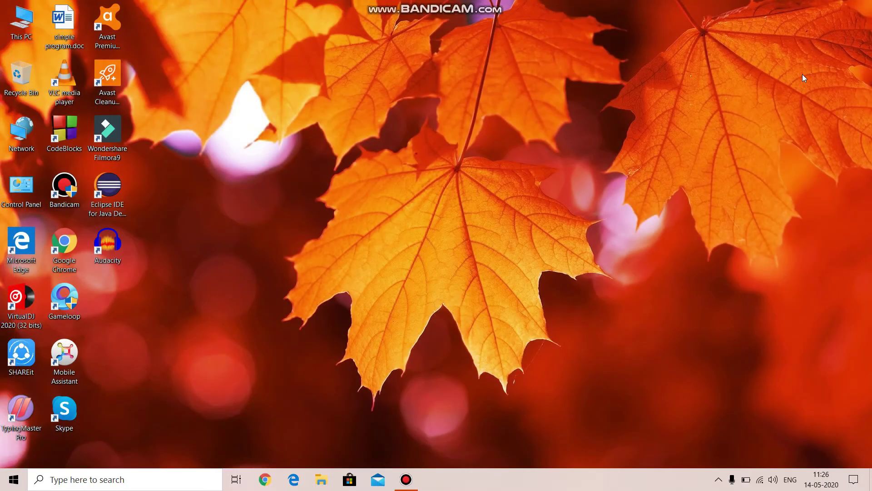
{"action": "mouse_move", "coordinate": [409, 479]}
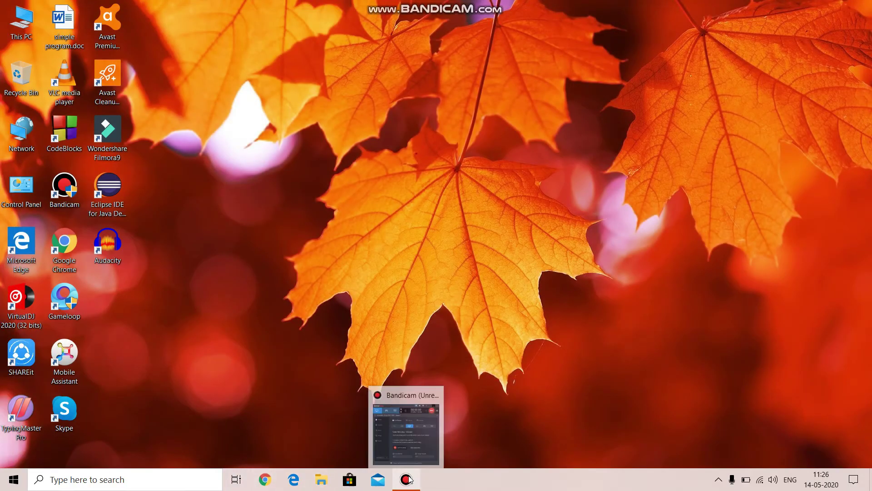
{"action": "right_click", "coordinate": [374, 18]}
{"action": "left_click", "coordinate": [414, 53]}
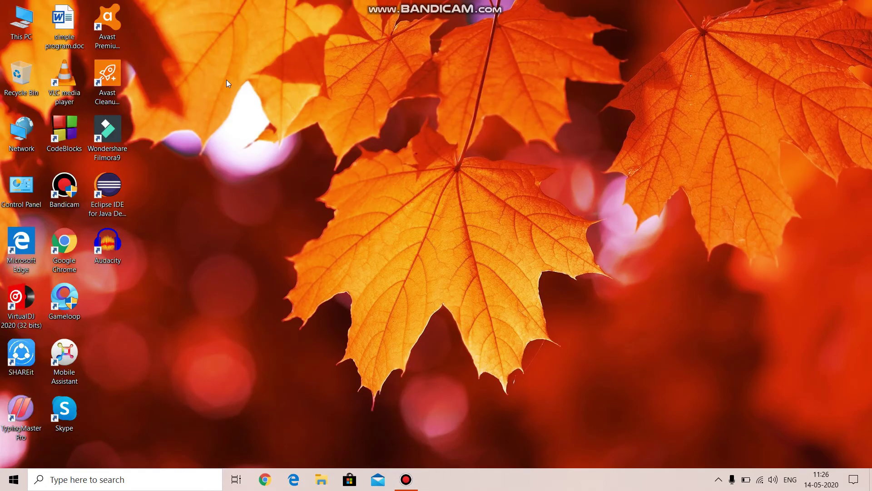